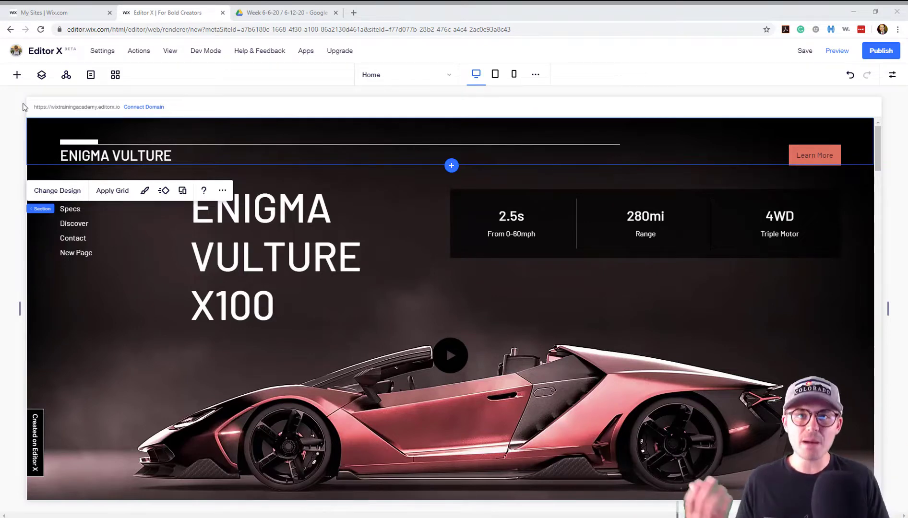
- Show the Site Masters list with the Master Header and Master Footer, then open the pages list
{"action": "left_click", "coordinate": [67, 78]}
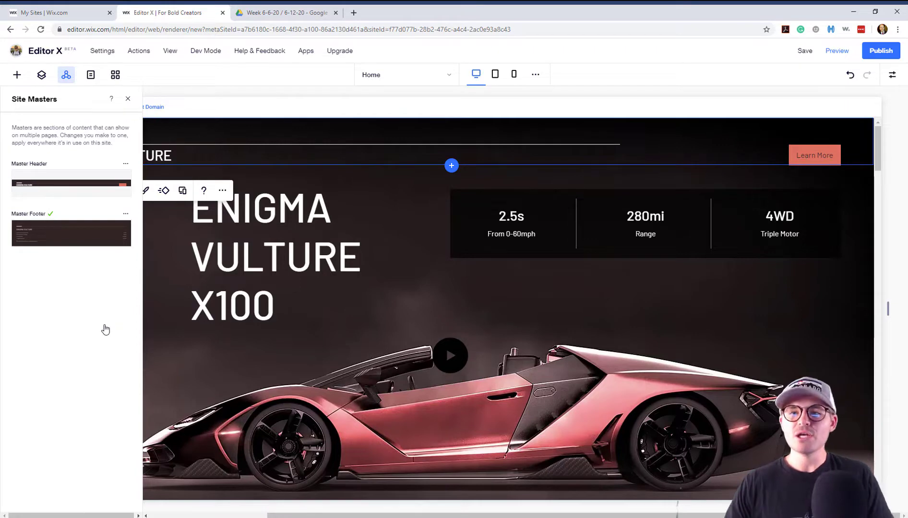
{"action": "left_click", "coordinate": [387, 83]}
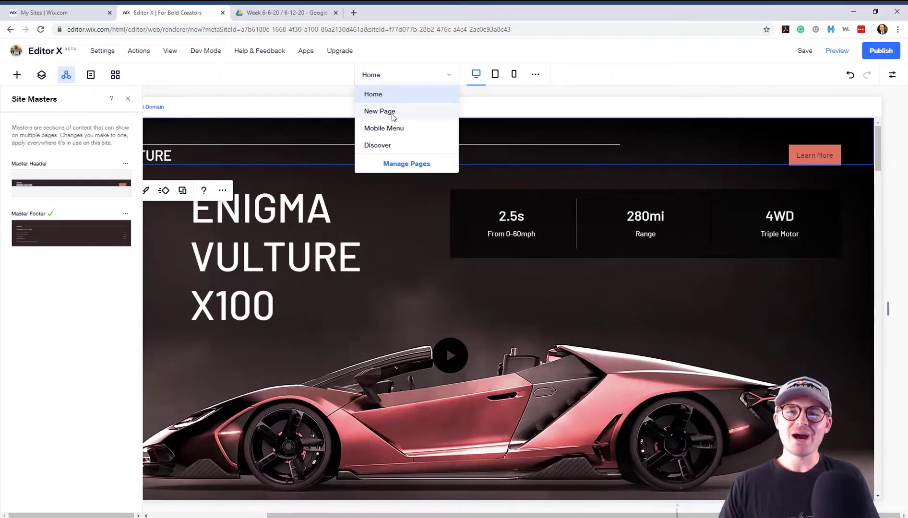
- Browse the site's pages and switch to the Discover lightbox
{"action": "left_click", "coordinate": [416, 157]}
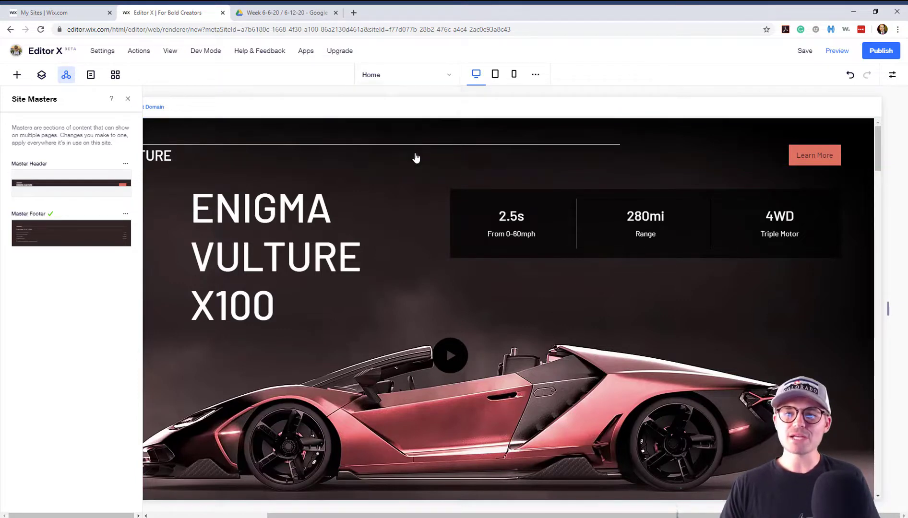
{"action": "left_click", "coordinate": [411, 80]}
{"action": "left_click", "coordinate": [389, 145]}
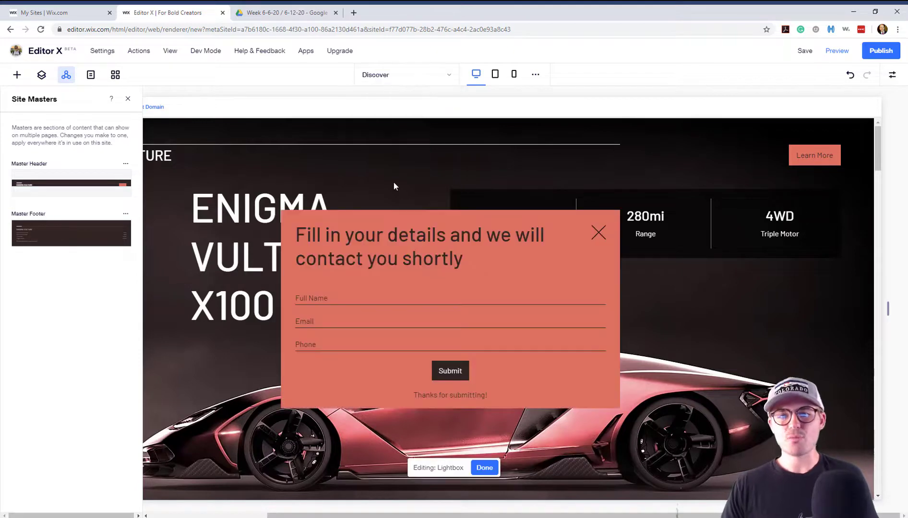
{"action": "left_click", "coordinate": [598, 234]}
- In Manage Pages, add a new main page named 'NP 2' and close the Site Pages panel
{"action": "left_click", "coordinate": [423, 75]}
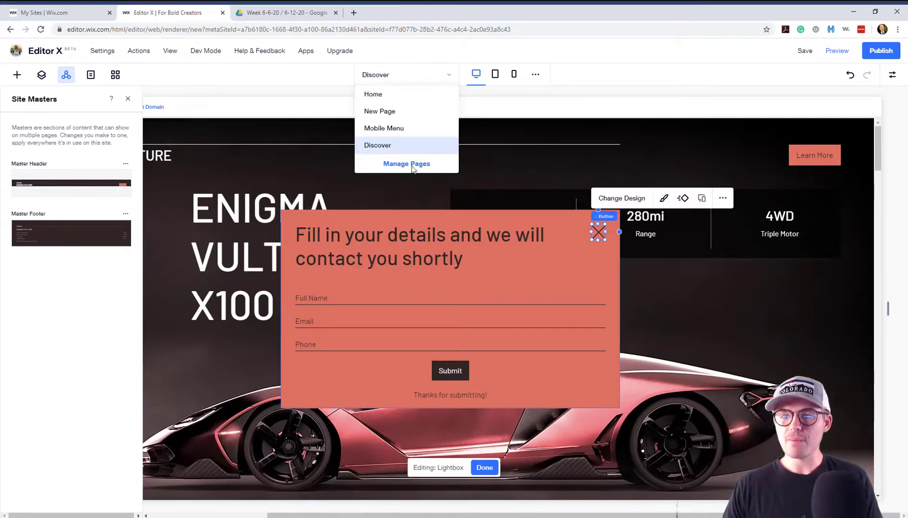
{"action": "left_click", "coordinate": [411, 165]}
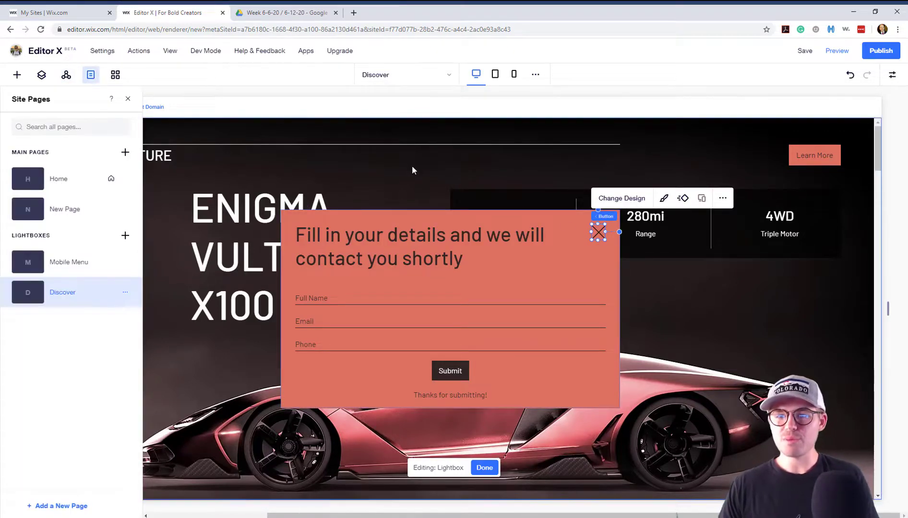
{"action": "left_click", "coordinate": [126, 152]}
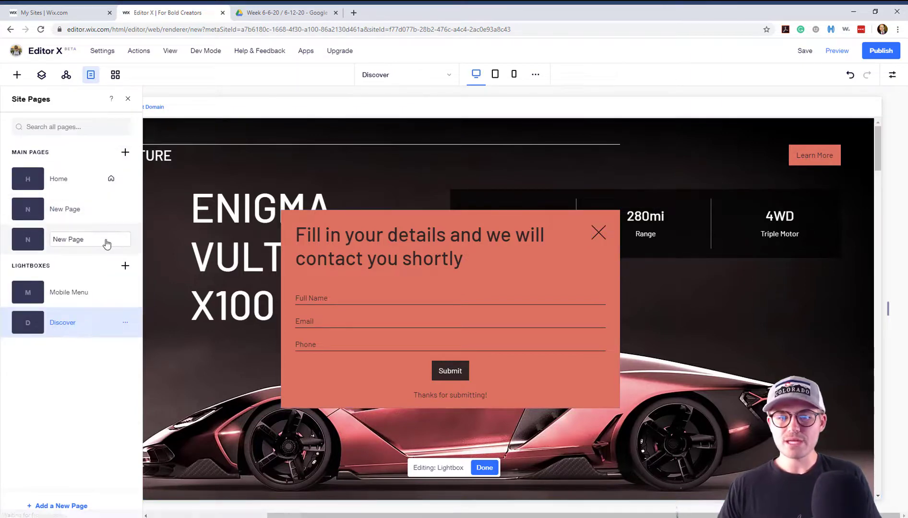
{"action": "type", "text": "NP"}
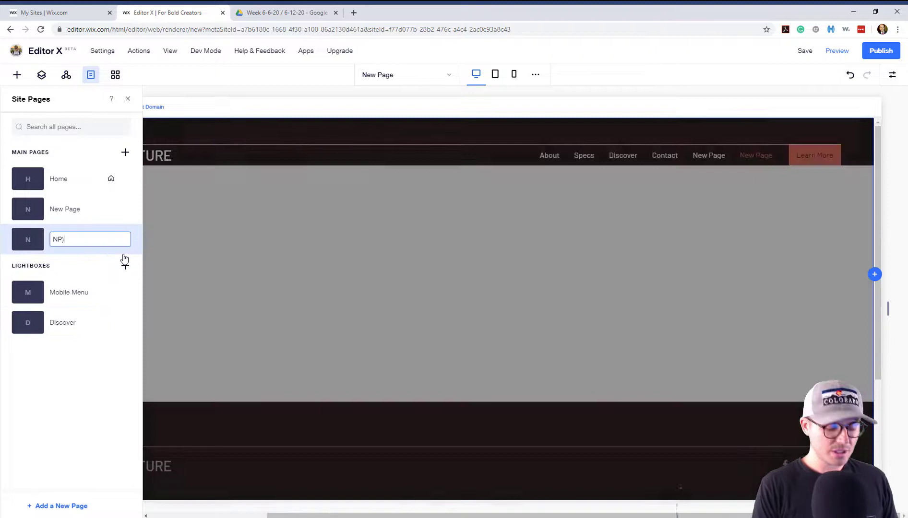
{"action": "type", "text": " 2"}
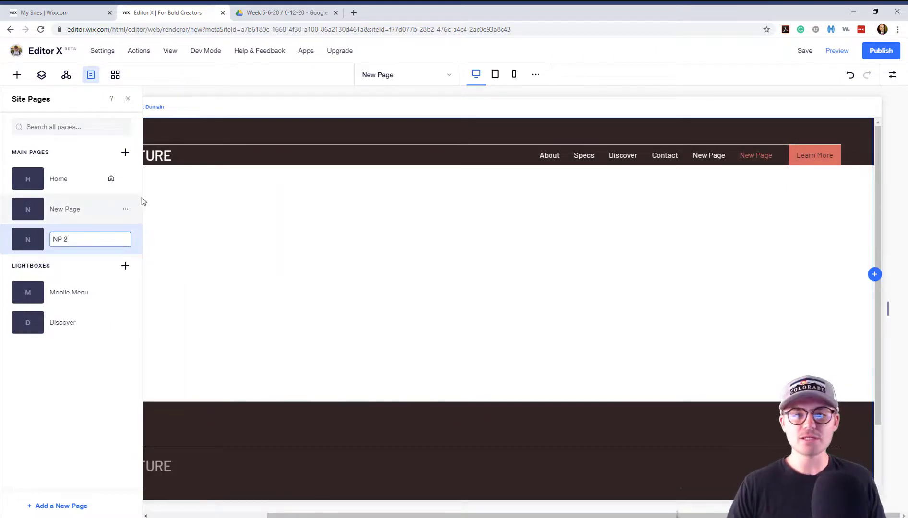
{"action": "left_click", "coordinate": [99, 152]}
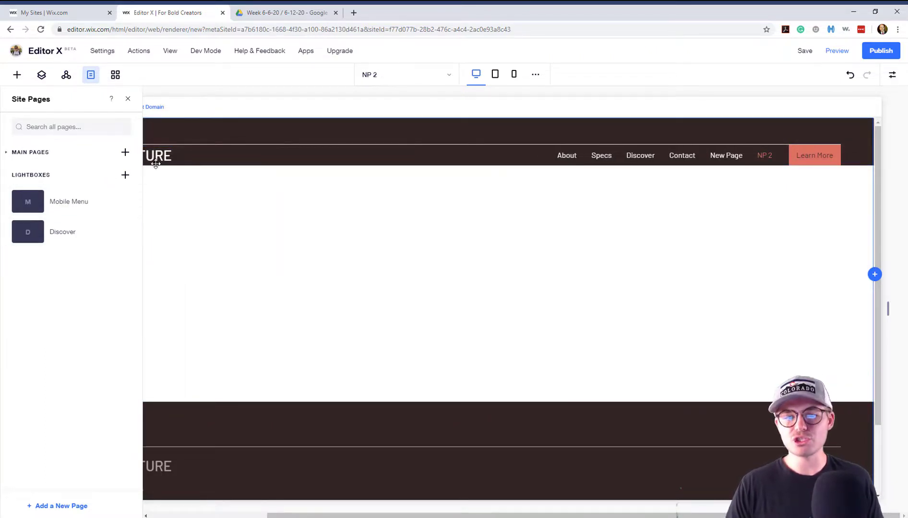
{"action": "left_click", "coordinate": [369, 76]}
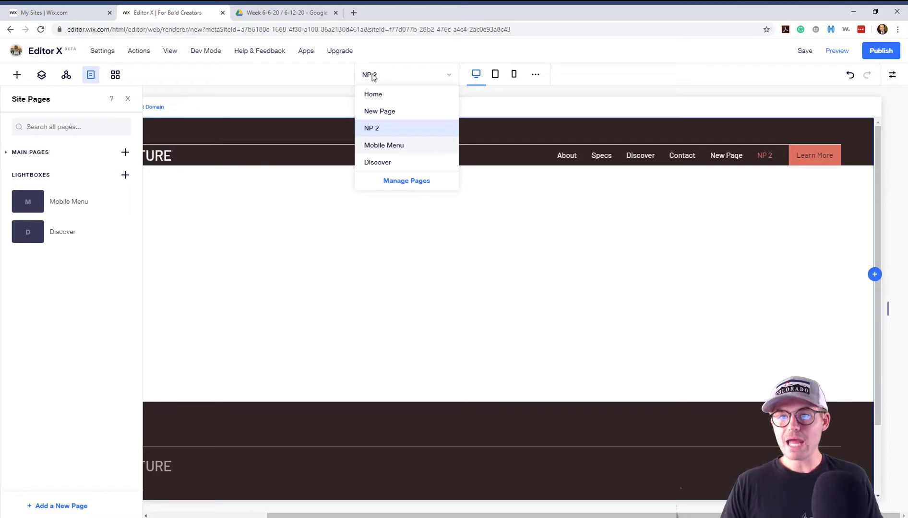
{"action": "left_click", "coordinate": [373, 75]}
{"action": "left_click", "coordinate": [128, 99]}
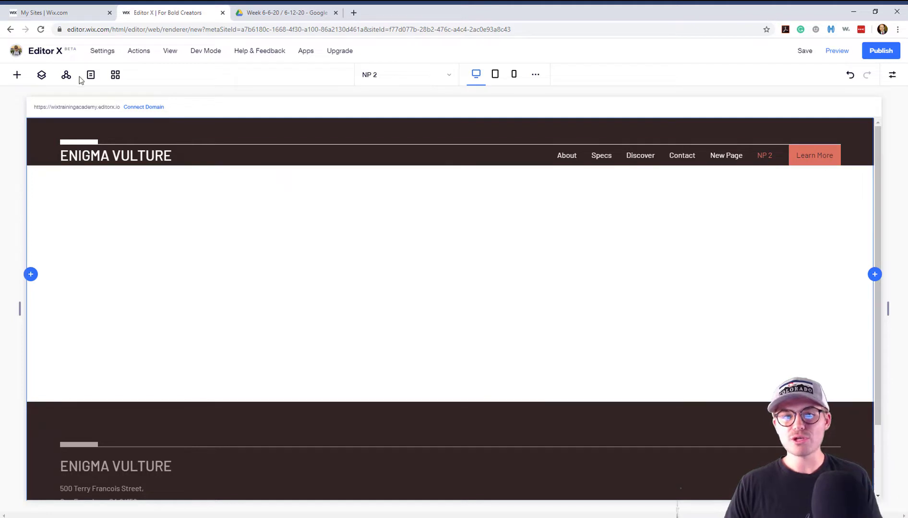
- Untick NP 2 in the Master Header's 'Show on...' settings so it is hidden there
{"action": "left_click", "coordinate": [66, 75]}
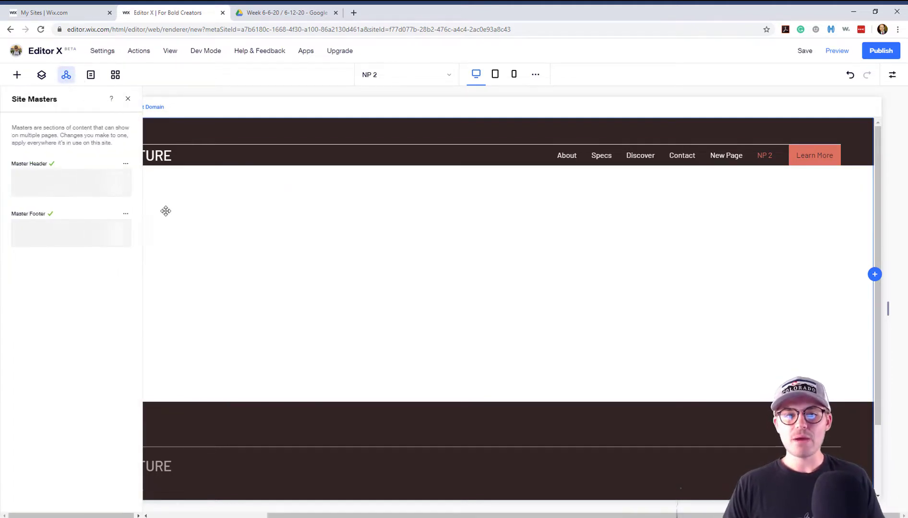
{"action": "left_click", "coordinate": [126, 165]}
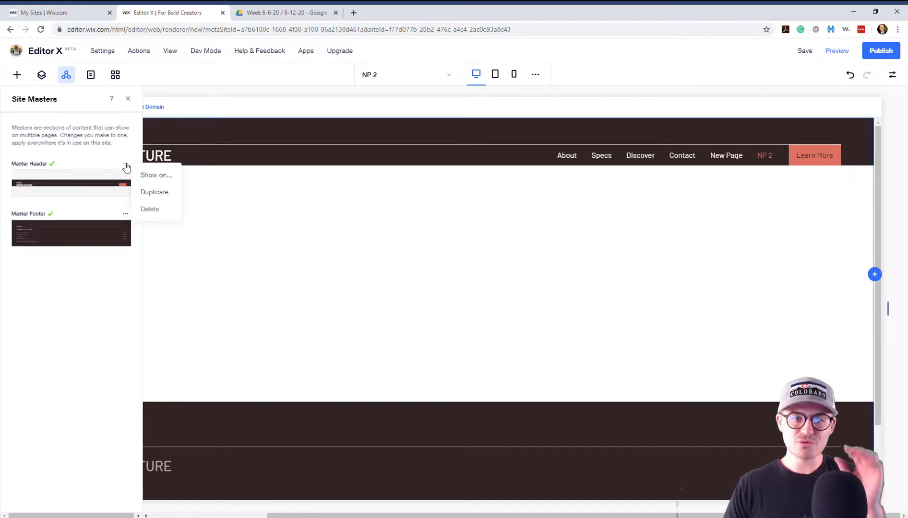
{"action": "left_click", "coordinate": [159, 176]}
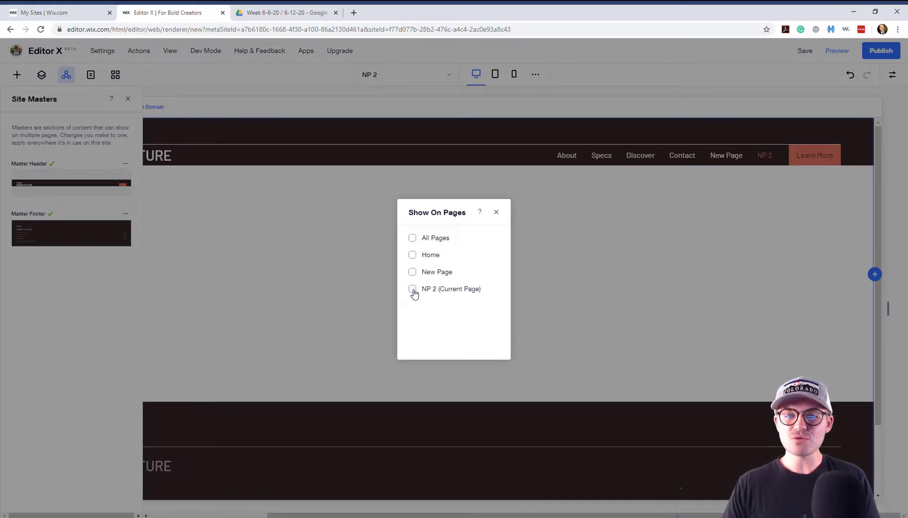
{"action": "left_click", "coordinate": [496, 213]}
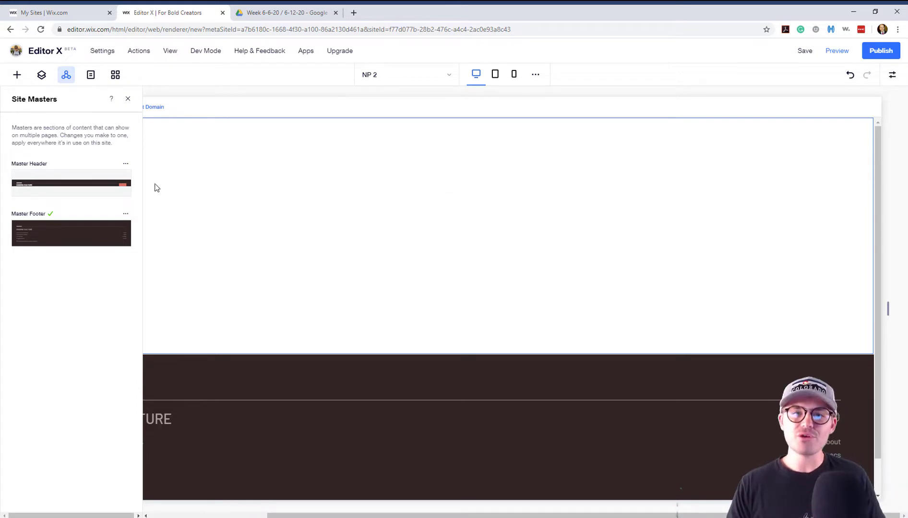
- Duplicate the Master Header into a new Header master and place it on NP 2
{"action": "left_click", "coordinate": [126, 164]}
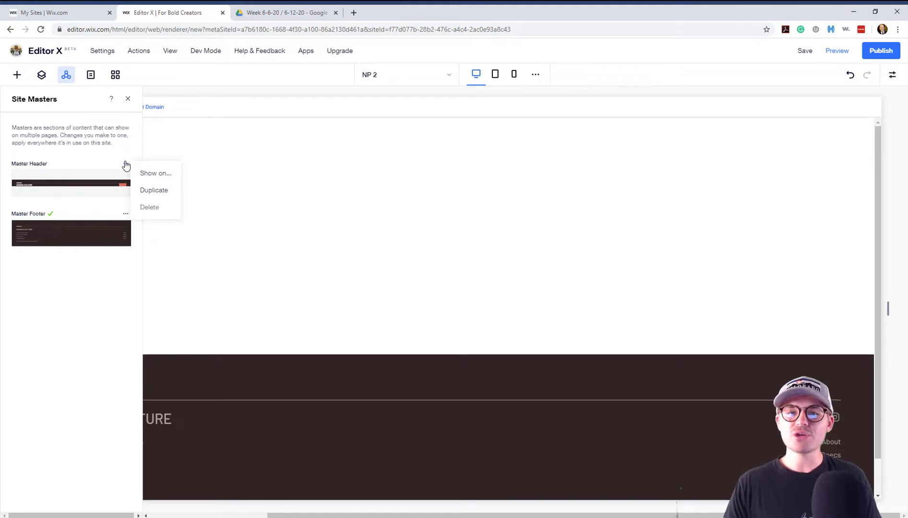
{"action": "left_click", "coordinate": [162, 191]}
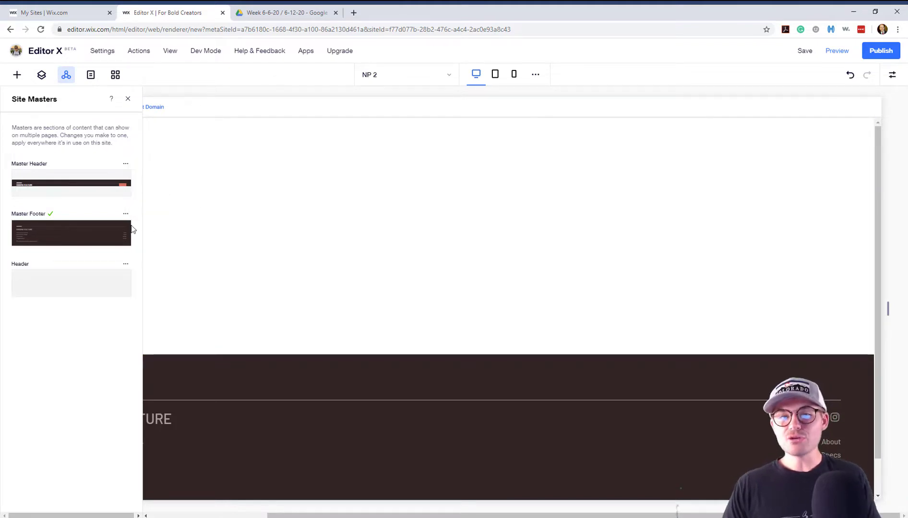
{"action": "mouse_move", "coordinate": [86, 282]}
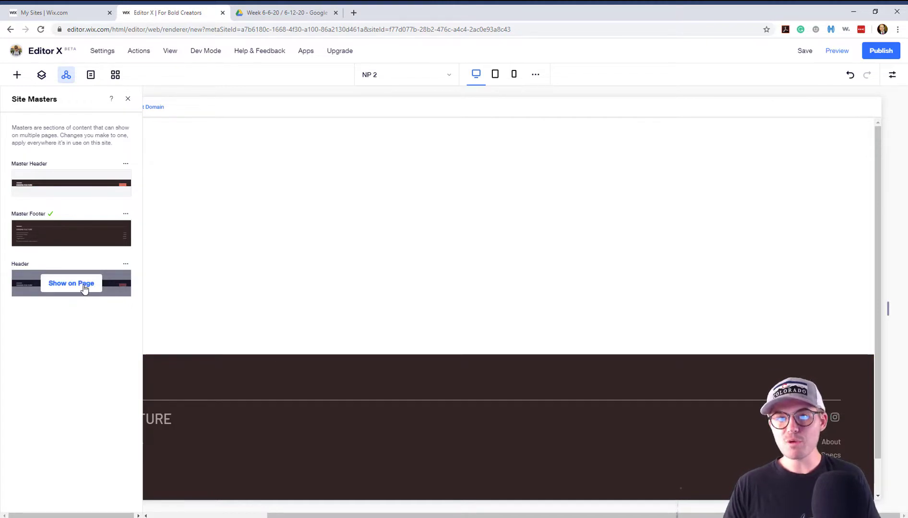
{"action": "left_click", "coordinate": [84, 287]}
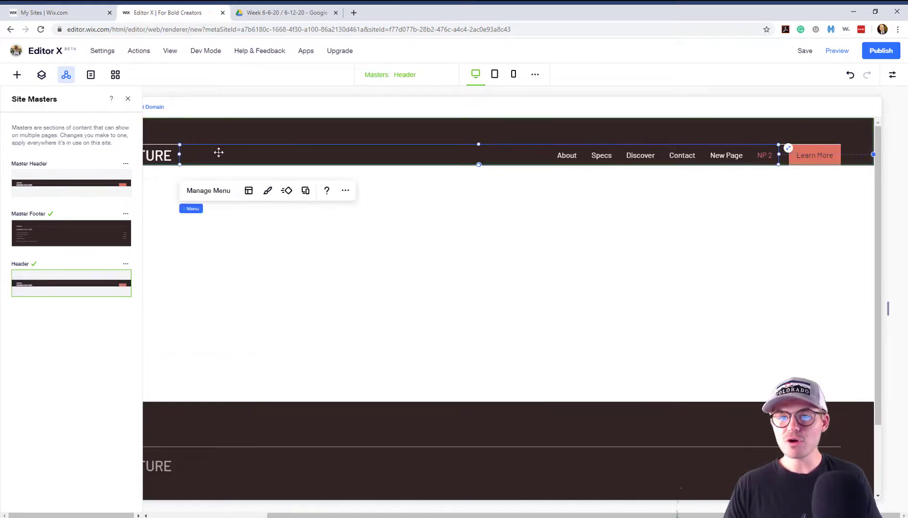
- Select the Header master's section and bring up its Fill Color & Opacity settings
{"action": "left_click", "coordinate": [263, 135]}
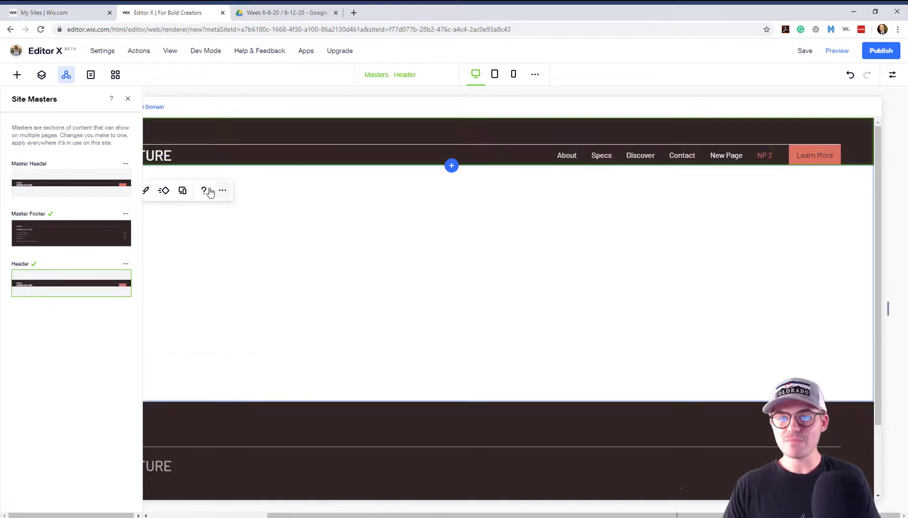
{"action": "left_click", "coordinate": [267, 145]}
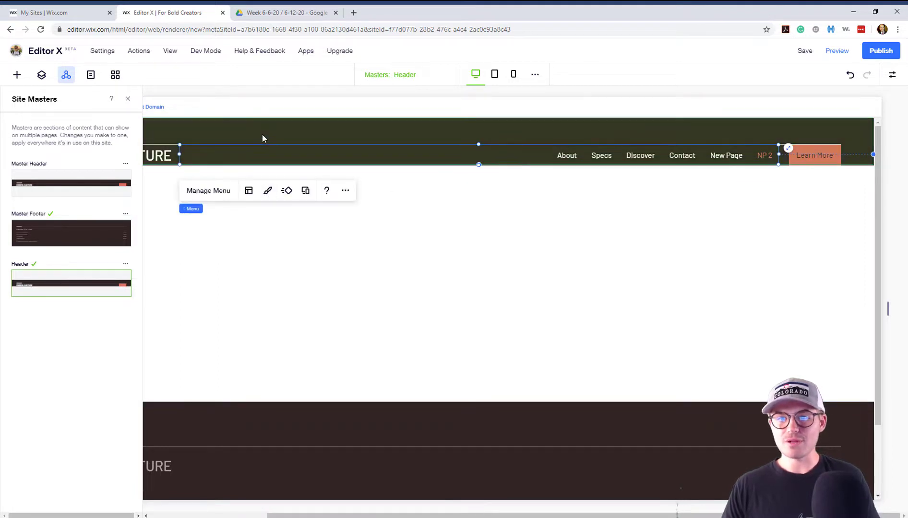
{"action": "left_click", "coordinate": [261, 134]}
{"action": "left_click", "coordinate": [129, 99]}
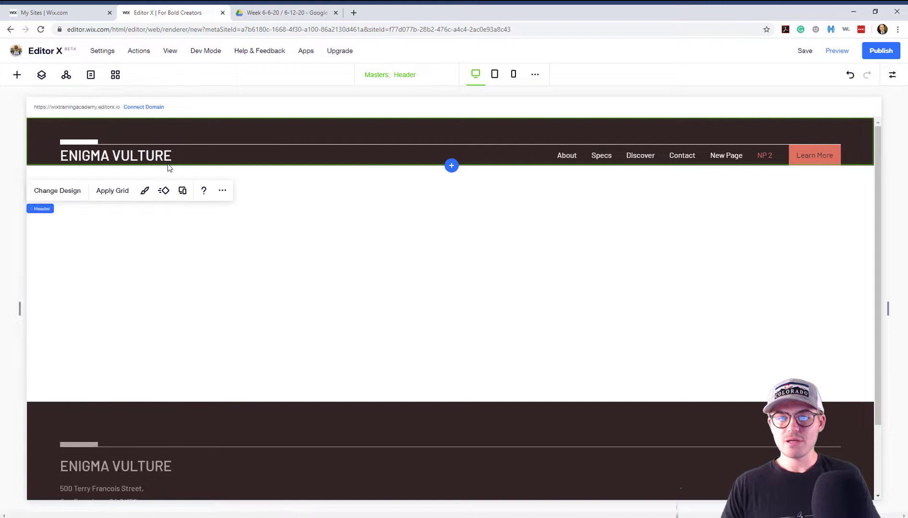
{"action": "left_click", "coordinate": [146, 190]}
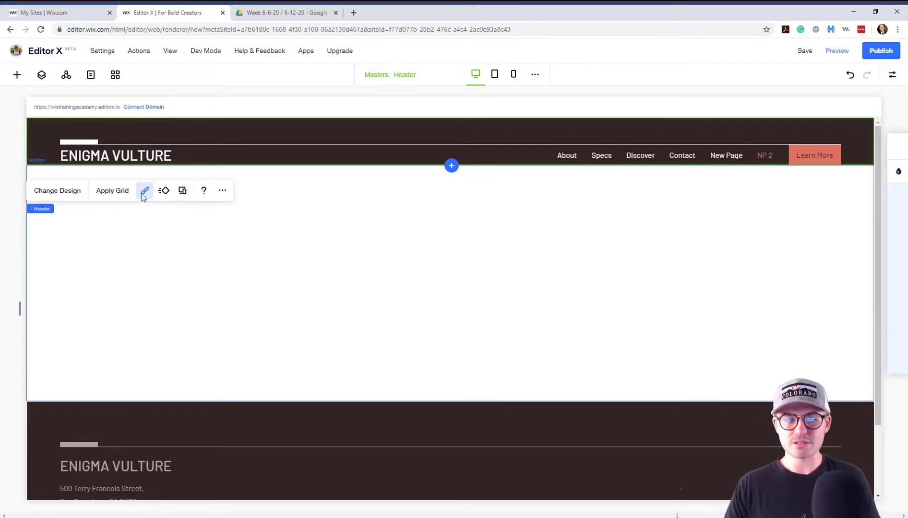
{"action": "left_click", "coordinate": [144, 192]}
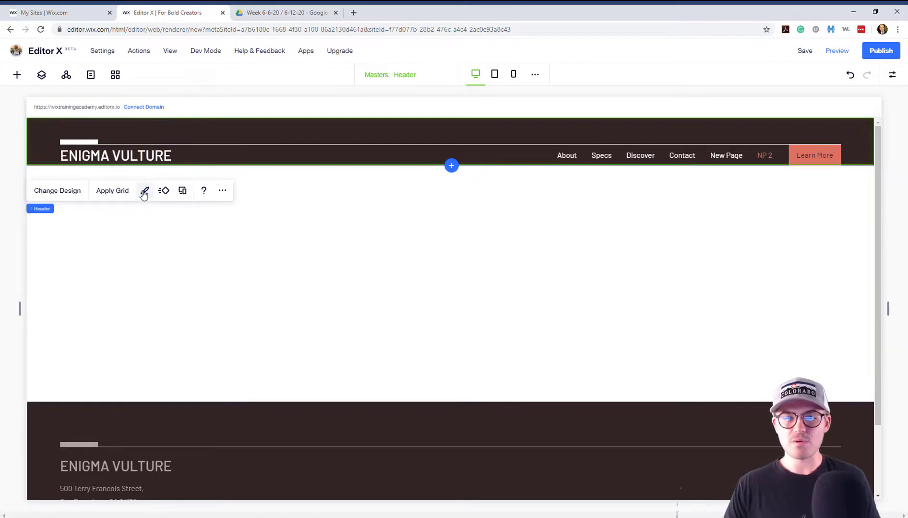
{"action": "left_click", "coordinate": [77, 194]}
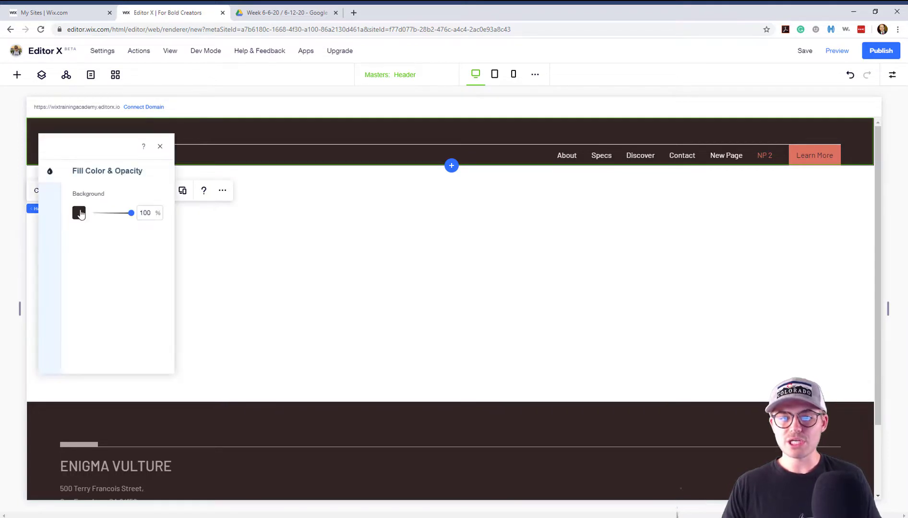
- Set the Header master's background to blue #1D2CF3 at 100% opacity
{"action": "left_click", "coordinate": [80, 213]}
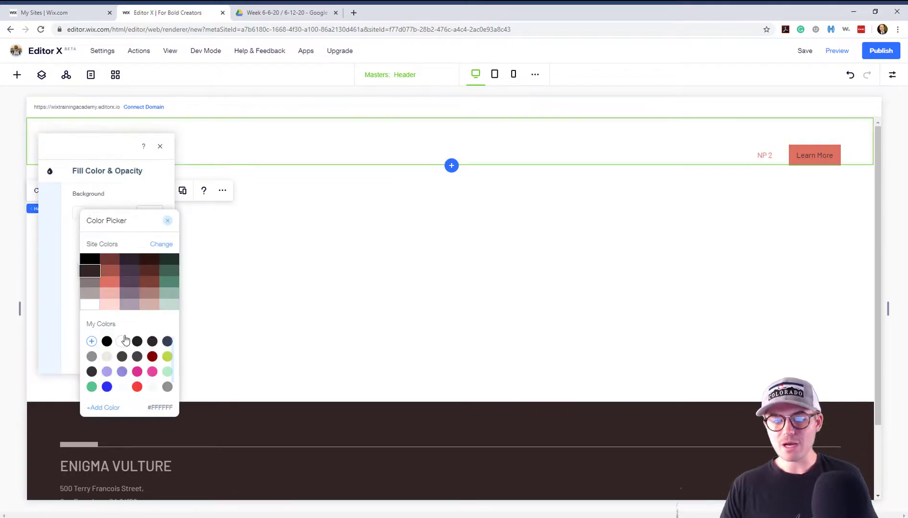
{"action": "left_click", "coordinate": [106, 386]}
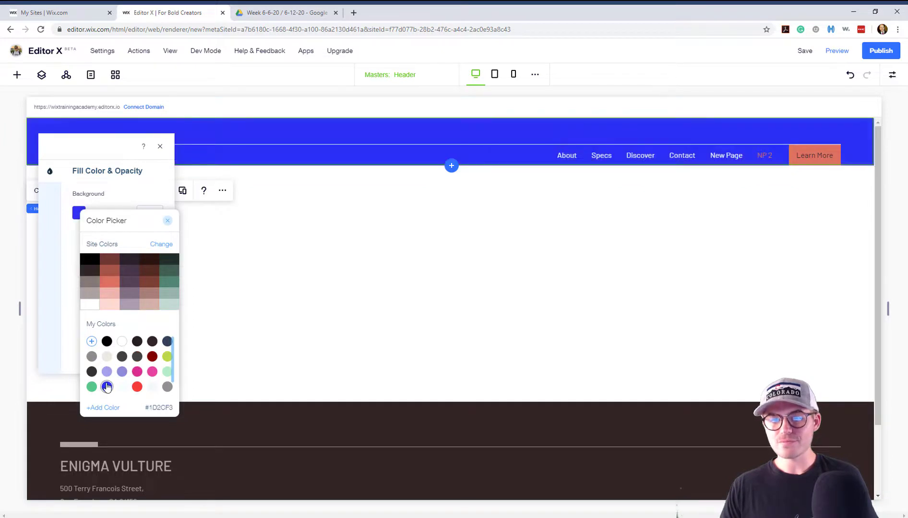
{"action": "left_click", "coordinate": [167, 220]}
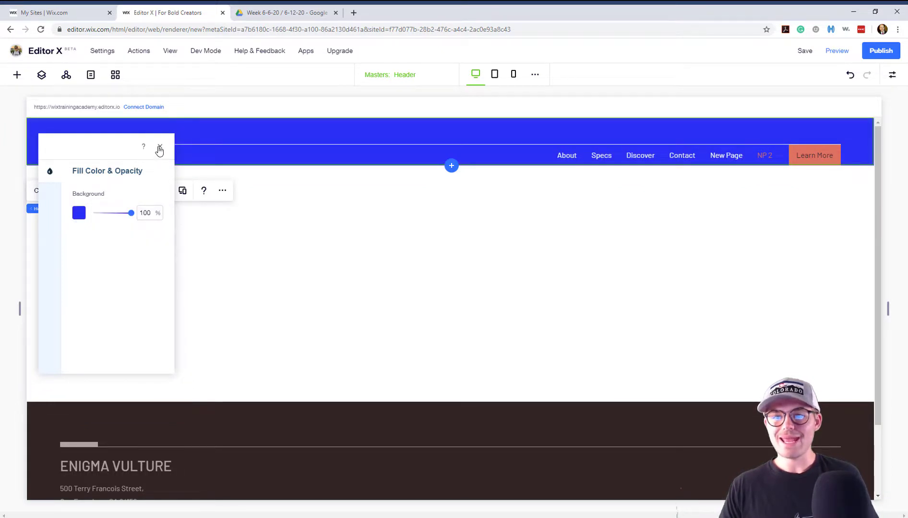
{"action": "left_click", "coordinate": [160, 147]}
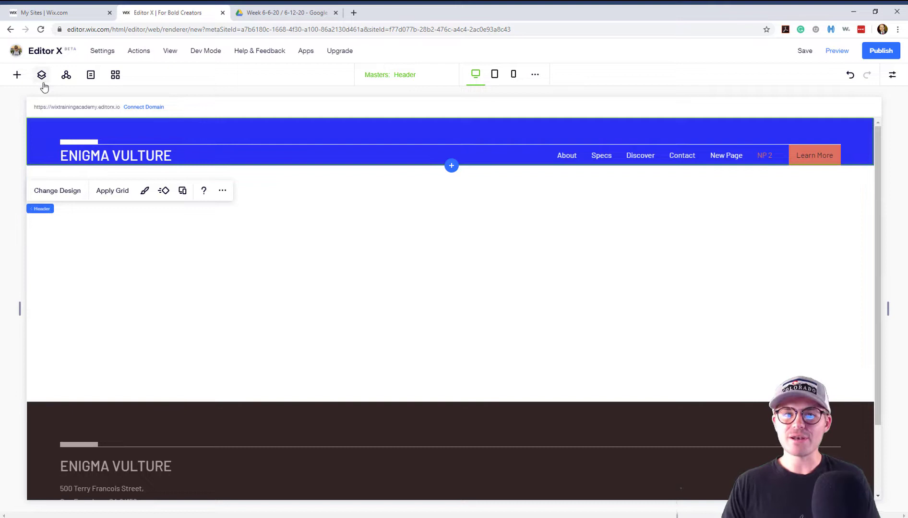
- In Site Masters, check the Header master's 'Show on...' pages without changing anything
{"action": "left_click", "coordinate": [67, 76]}
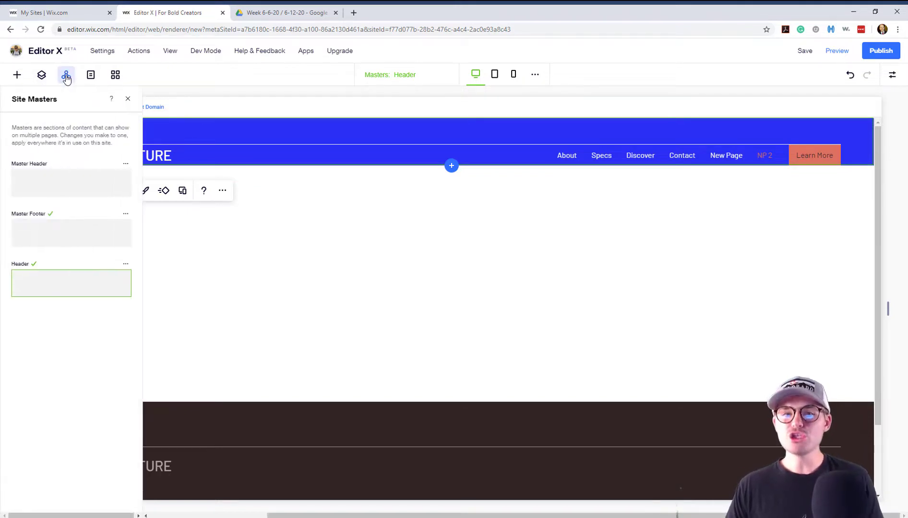
{"action": "mouse_move", "coordinate": [94, 281]}
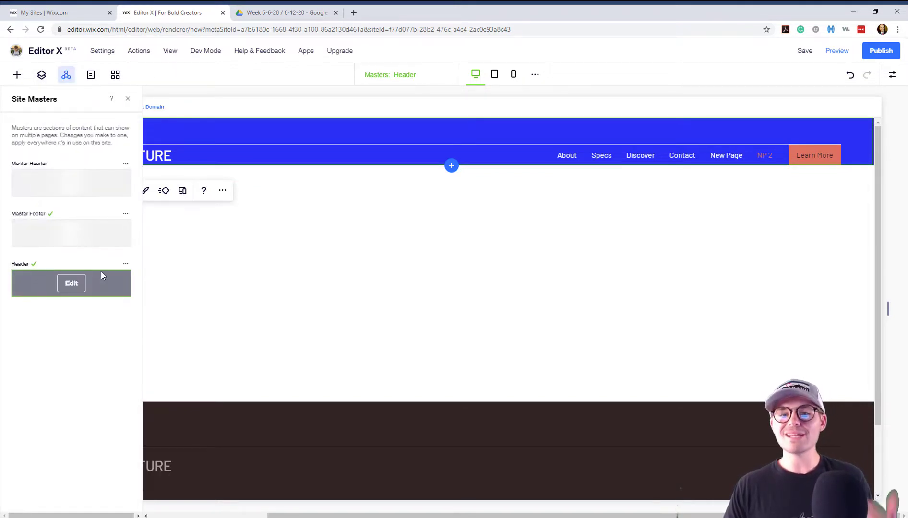
{"action": "left_click", "coordinate": [127, 264]}
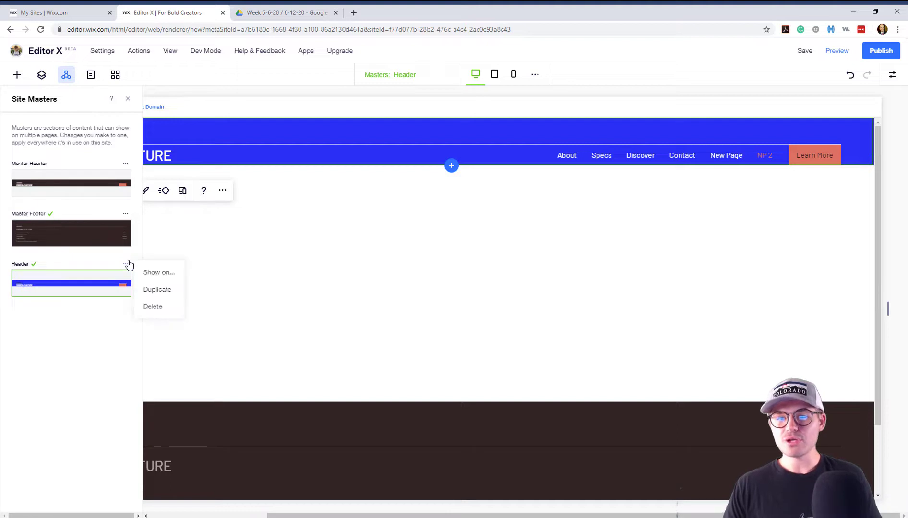
{"action": "left_click", "coordinate": [25, 265]}
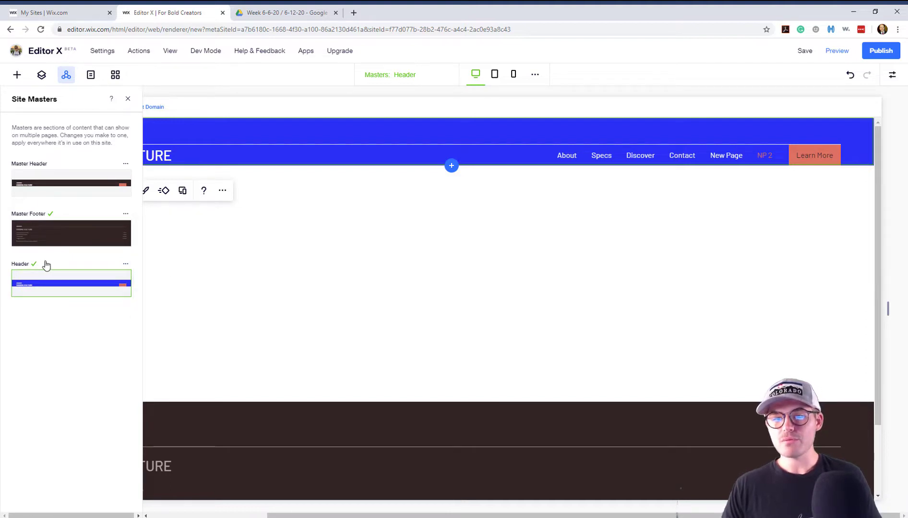
{"action": "mouse_move", "coordinate": [127, 295]}
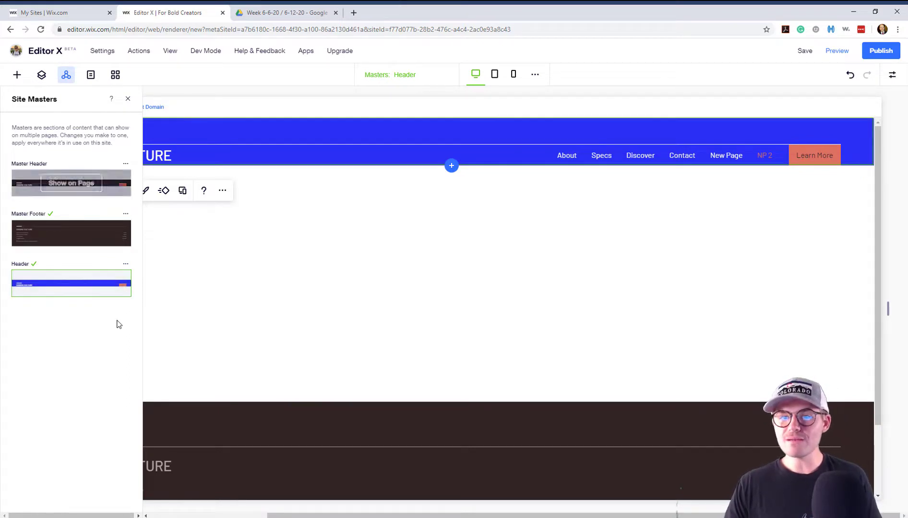
{"action": "left_click", "coordinate": [127, 265]}
{"action": "left_click", "coordinate": [145, 278]}
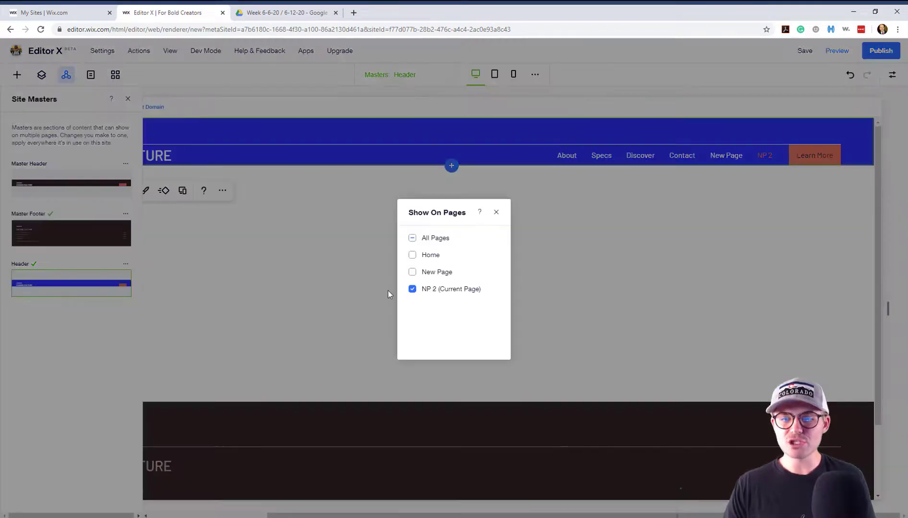
{"action": "left_click", "coordinate": [111, 180]}
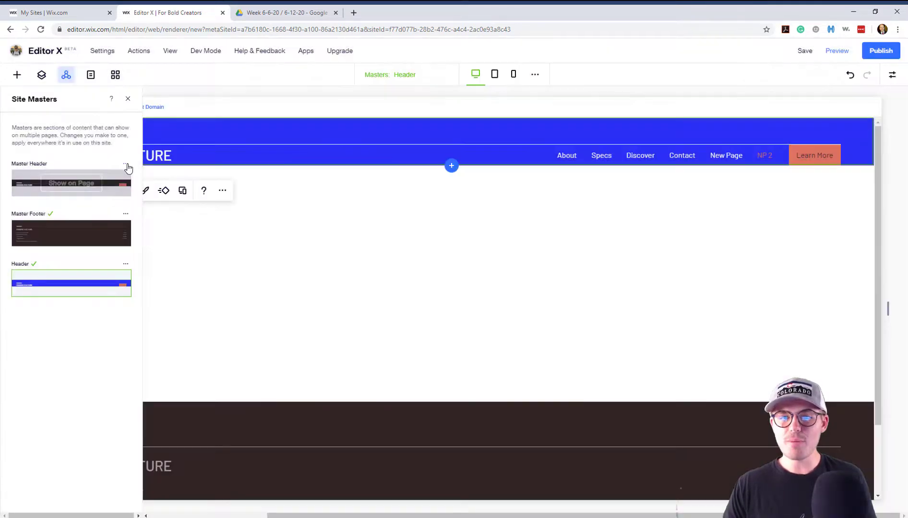
- Tick NP 2 in the Master Header's 'Show on...' settings to show it there again
{"action": "left_click", "coordinate": [125, 163]}
{"action": "left_click", "coordinate": [159, 176]}
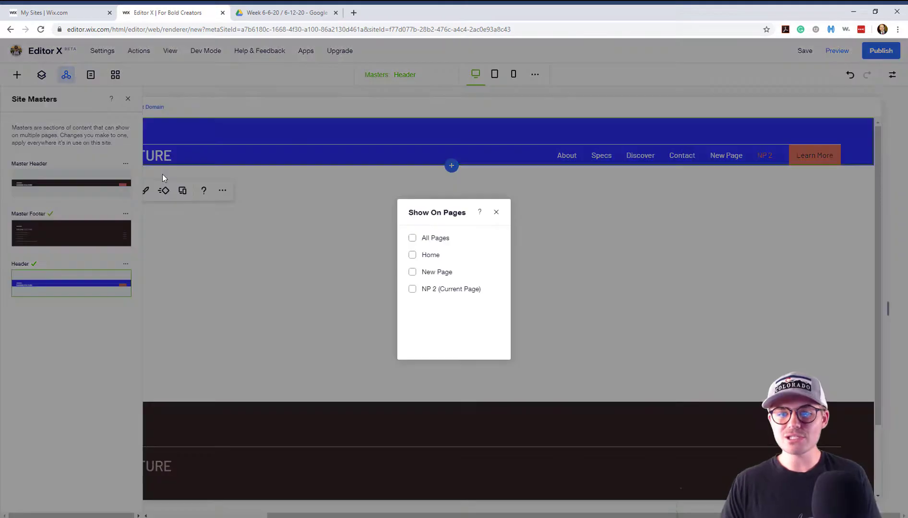
{"action": "left_click", "coordinate": [413, 289]}
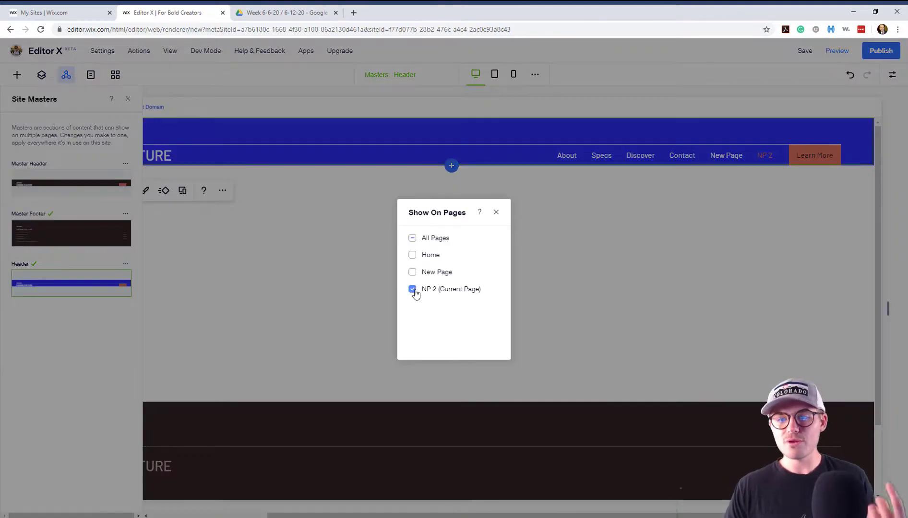
{"action": "left_click", "coordinate": [496, 214]}
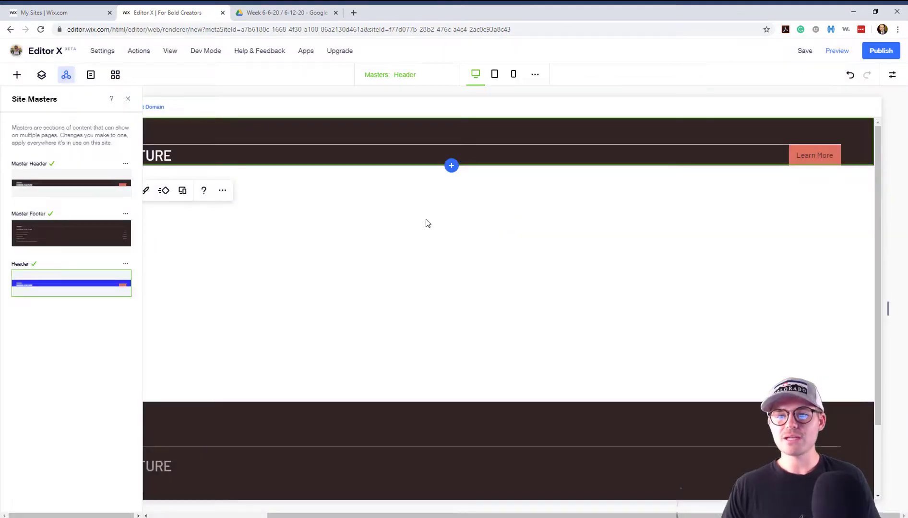
{"action": "left_click", "coordinate": [439, 221]}
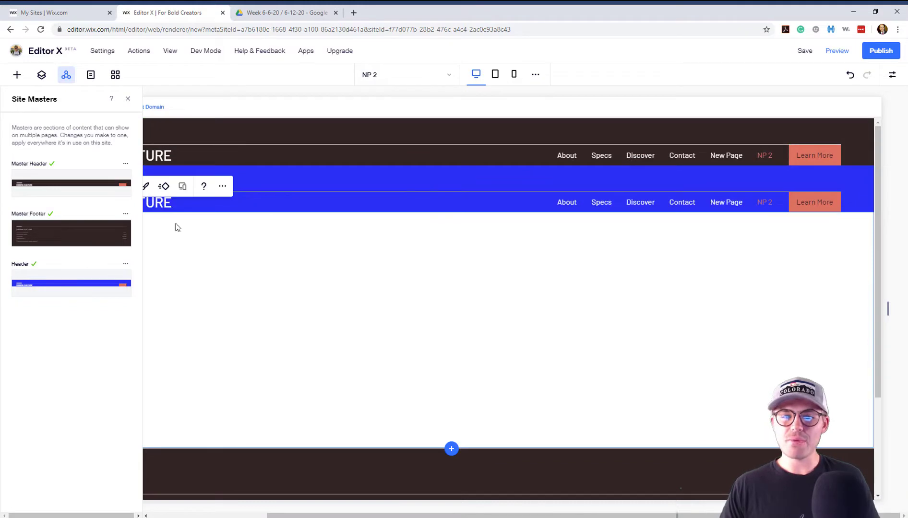
- Untick NP 2 in the blue Header master's 'Show on...' settings and close Site Masters
{"action": "left_click", "coordinate": [125, 264]}
{"action": "left_click", "coordinate": [160, 273]}
{"action": "left_click", "coordinate": [412, 289]}
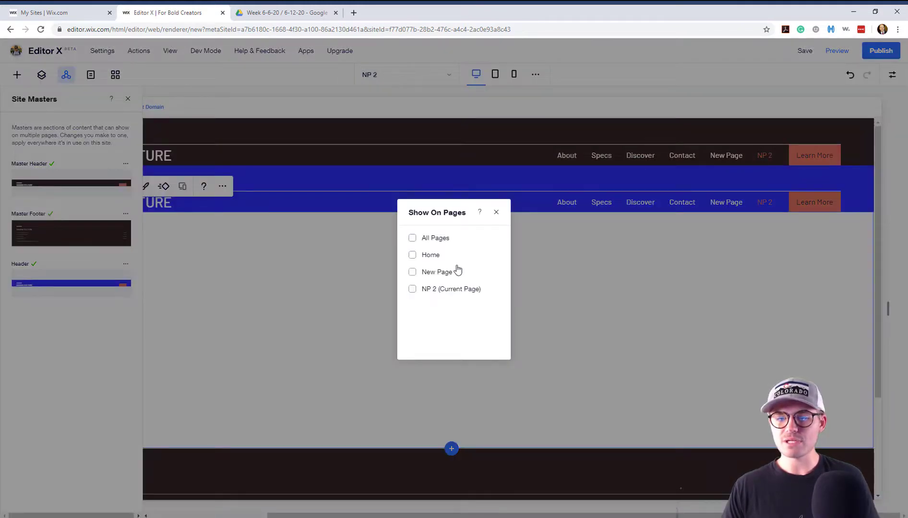
{"action": "left_click", "coordinate": [285, 310]}
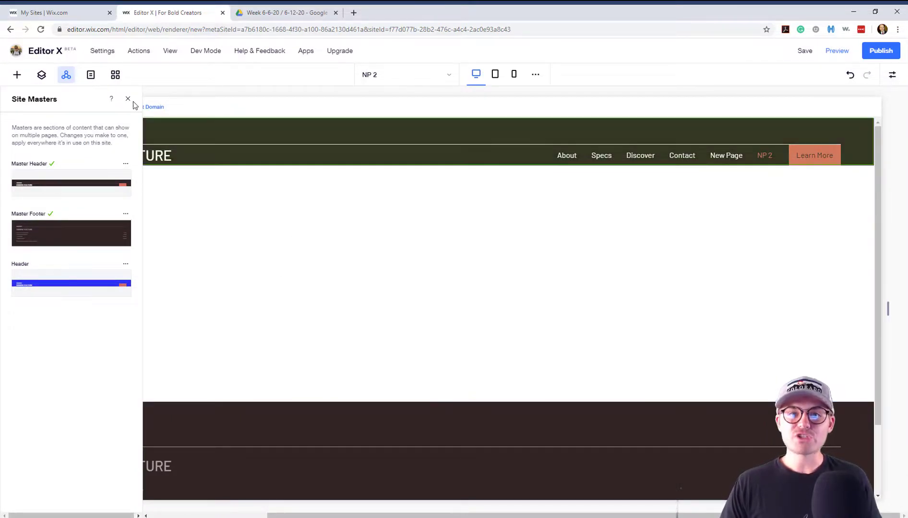
{"action": "left_click", "coordinate": [128, 99]}
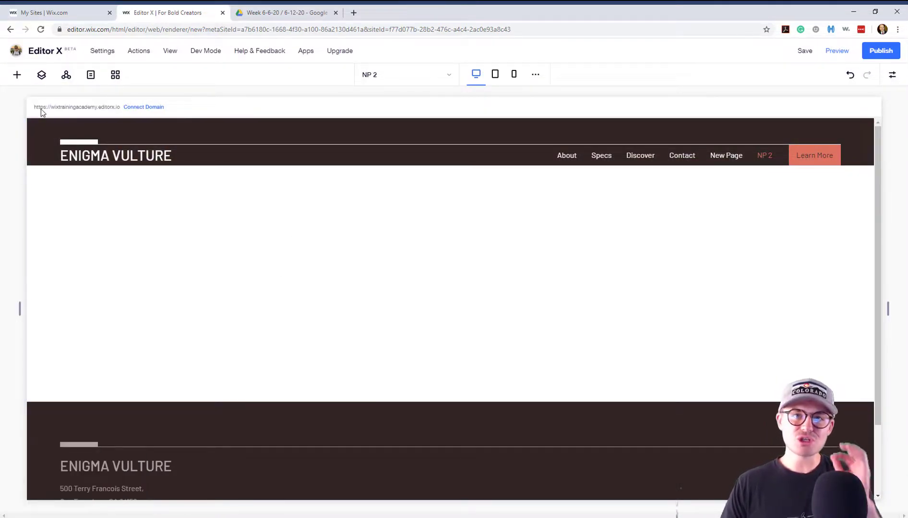